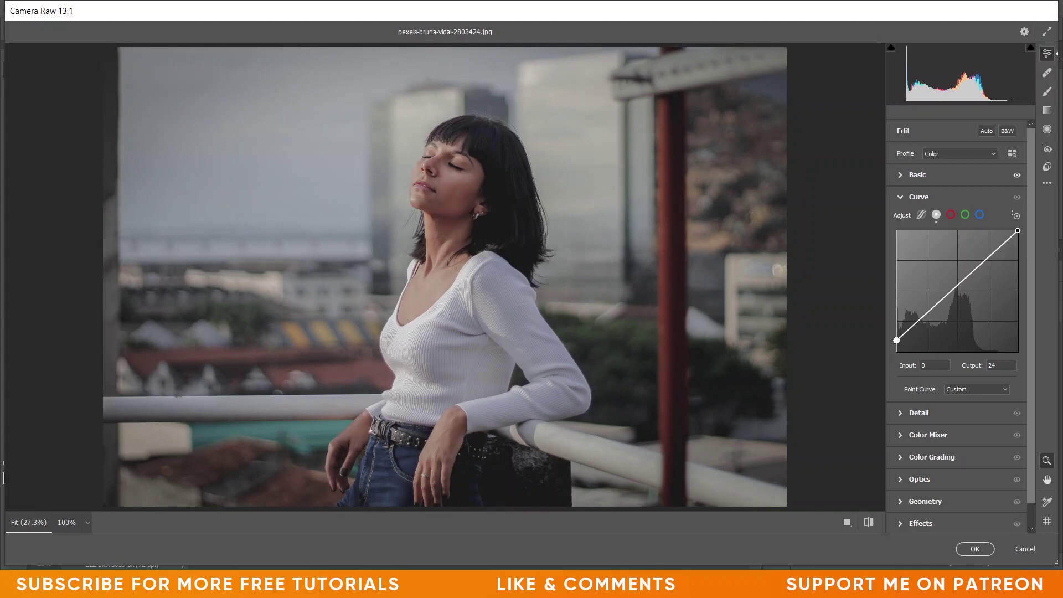
Lower the point curve's black point to output 16 and add a shadow point at input 69, output 49
drag(896, 340, 897, 351)
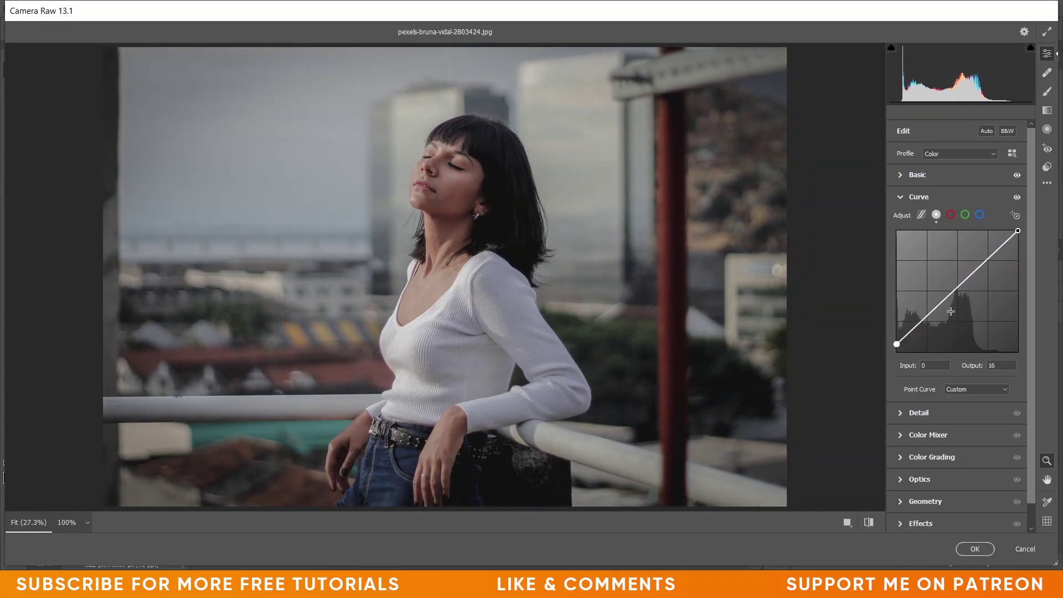
mouse_move(925, 320)
mouse_down()
mouse_move(912, 335)
mouse_move(928, 324)
mouse_up()
key(Down)
key(Down)
key(Down)
key(Down)
key(Down)
key(Down)
key(Down)
key(Down)
key(Down)
key(Down)
key(Down)
key(Down)
key(Down)
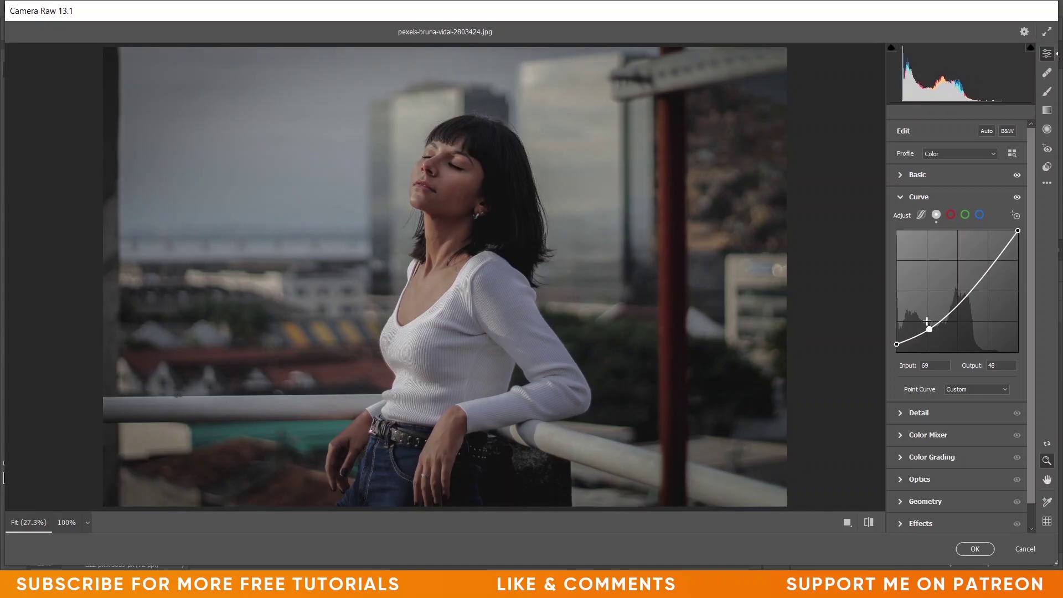
key(Up)
key(Up)
key(Up)
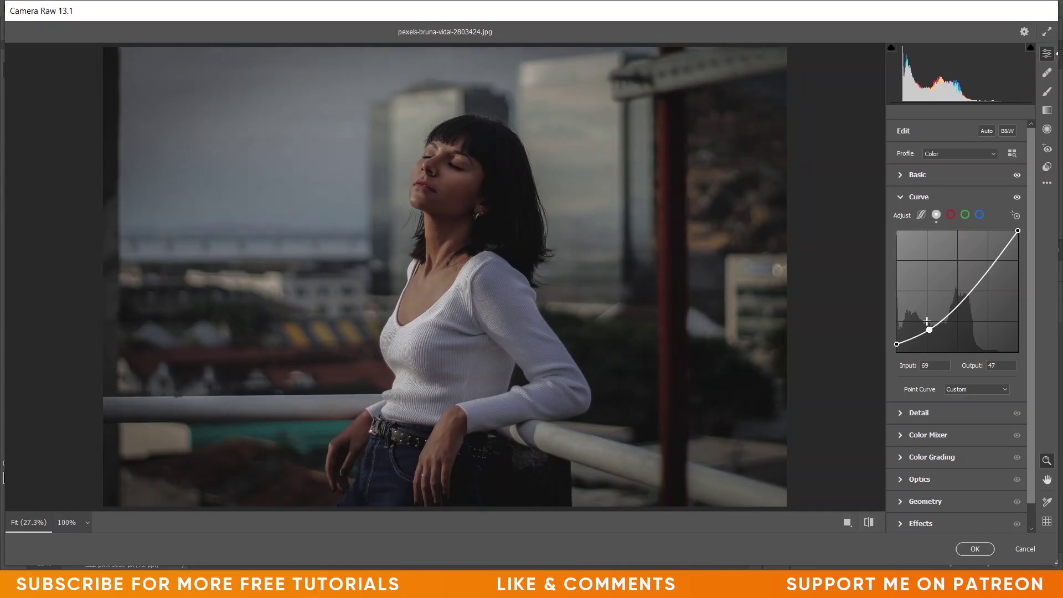
key(Up)
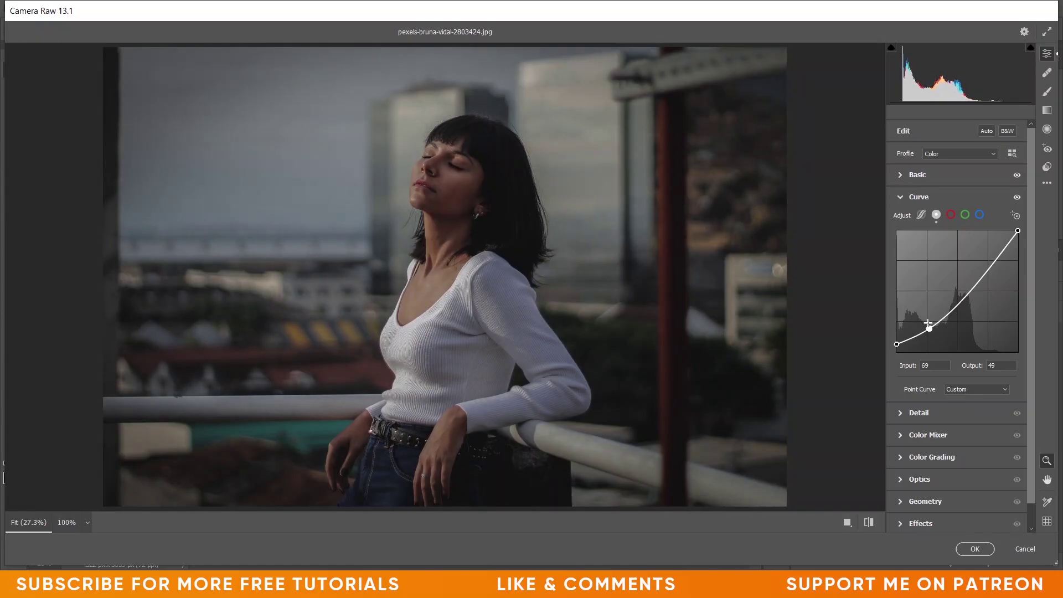
Add a highlight point at input 180, output 167 on the point curve and lower its white point to output 242
drag(967, 279, 982, 272)
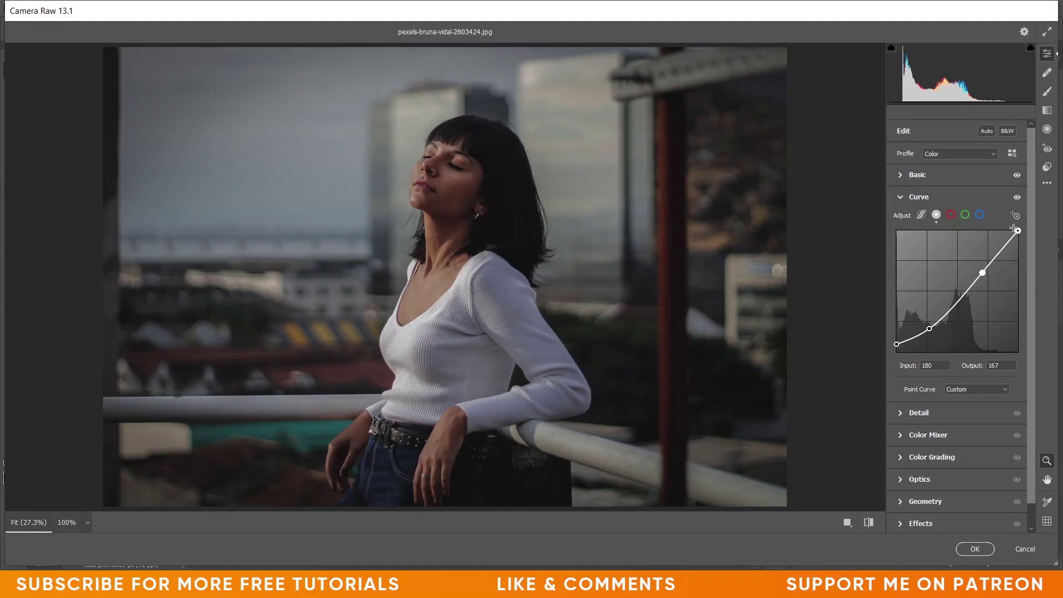
mouse_move(1018, 228)
mouse_down()
mouse_move(1017, 258)
mouse_move(1017, 238)
mouse_up()
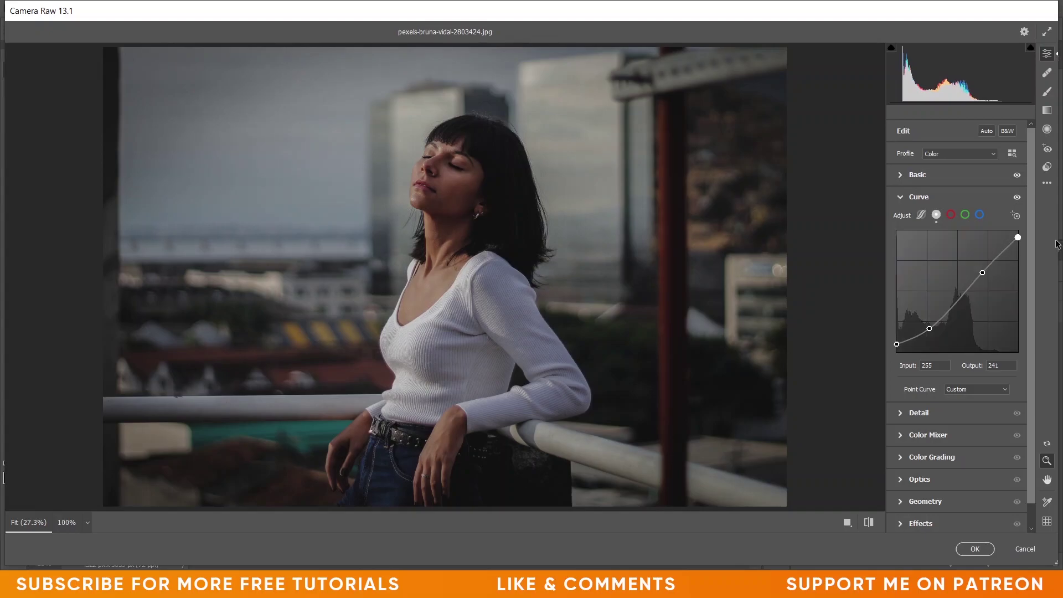
Add a deep-shadow point at input 31, output 16 on the red channel curve
click(950, 216)
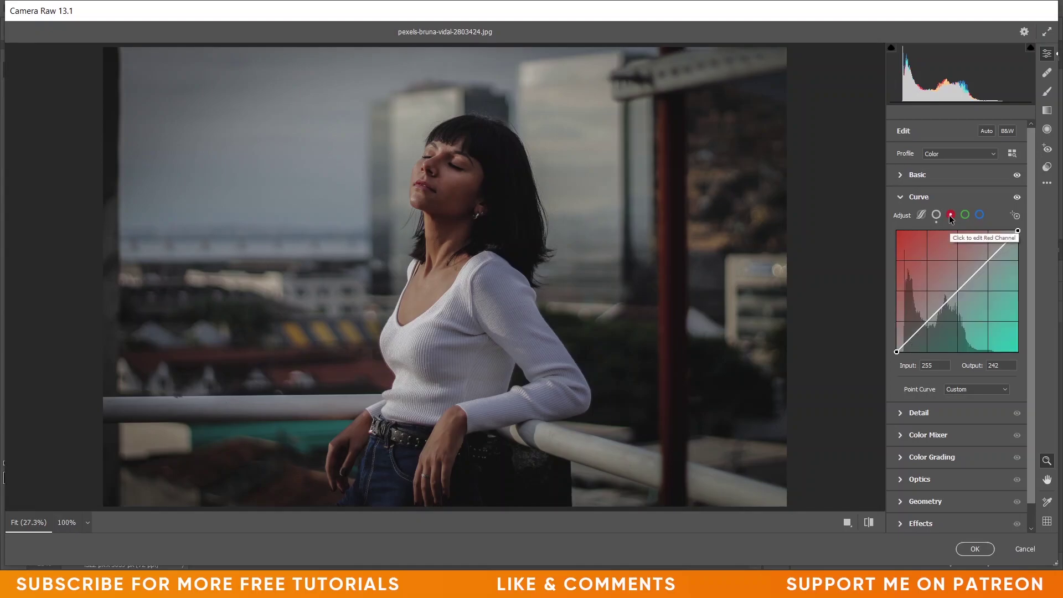
drag(911, 339, 911, 340)
key(Down)
key(Down)
key(Down)
key(Down)
key(Down)
key(Down)
key(Down)
key(Down)
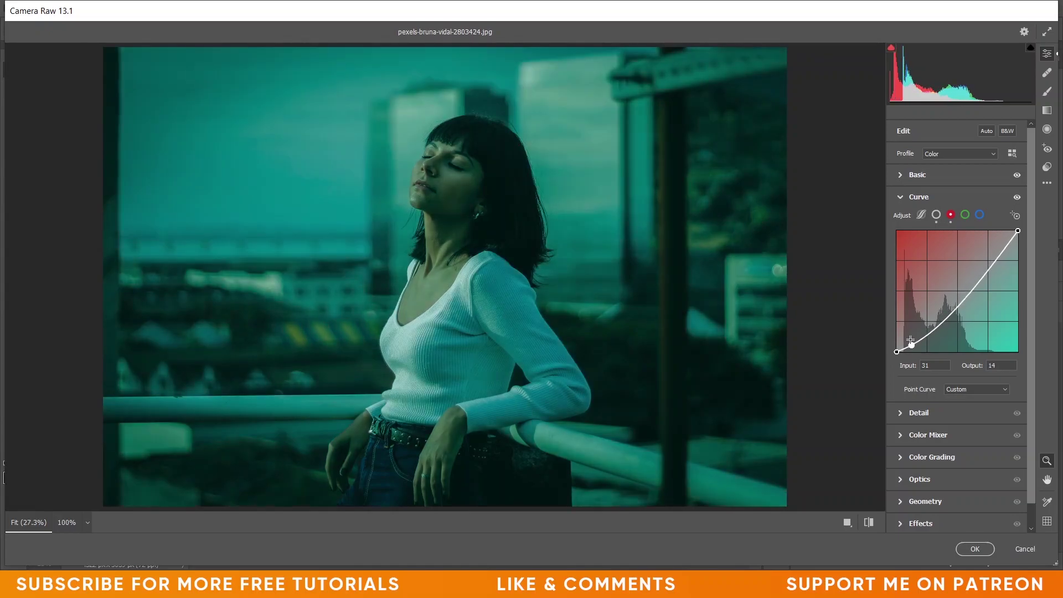
key(Down)
key(Down)
key(Up)
key(Up)
key(Up)
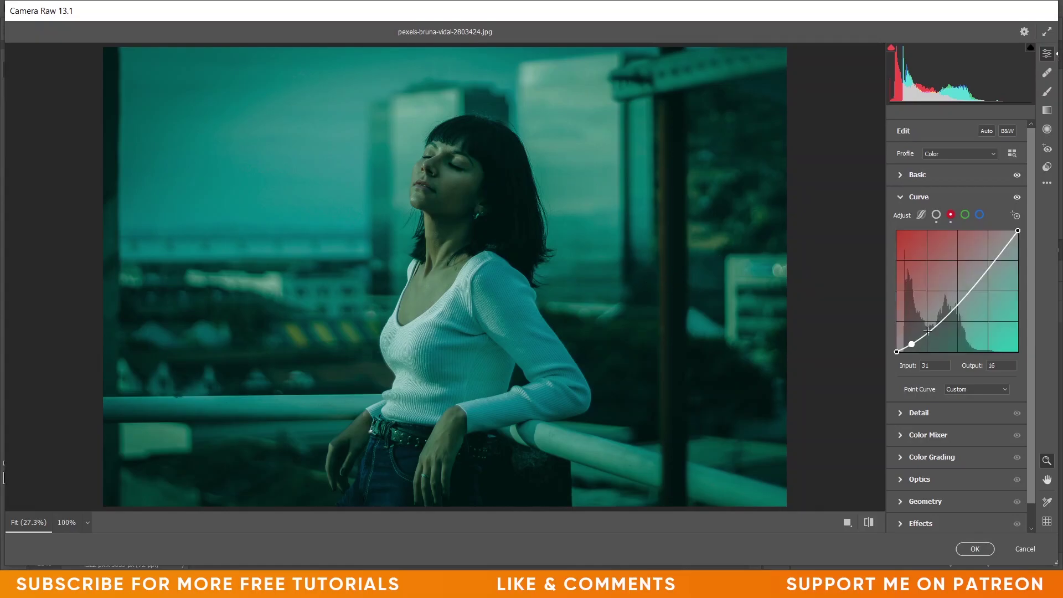
Add a second red curve point above the deep shadows at input 69, output 58
mouse_move(930, 331)
mouse_down()
mouse_move(938, 314)
mouse_move(929, 334)
mouse_up()
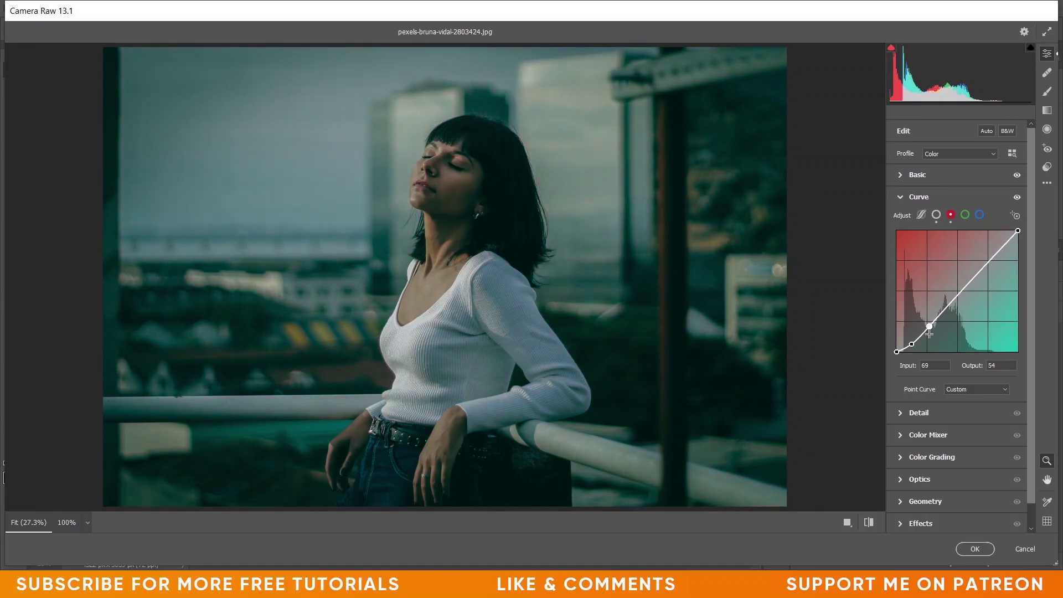
key(Up)
key(Up)
key(Up)
key(Up)
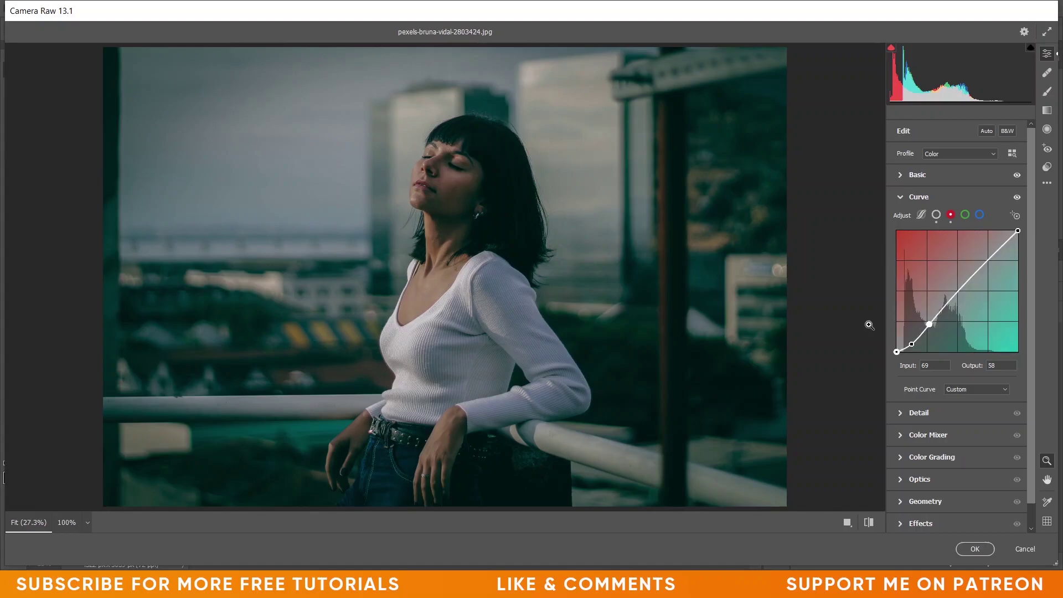
Add a midtone point to the red curve at about input 122, output 131
drag(978, 269, 948, 287)
key(Right)
key(Right)
key(Right)
key(Right)
key(Right)
key(Right)
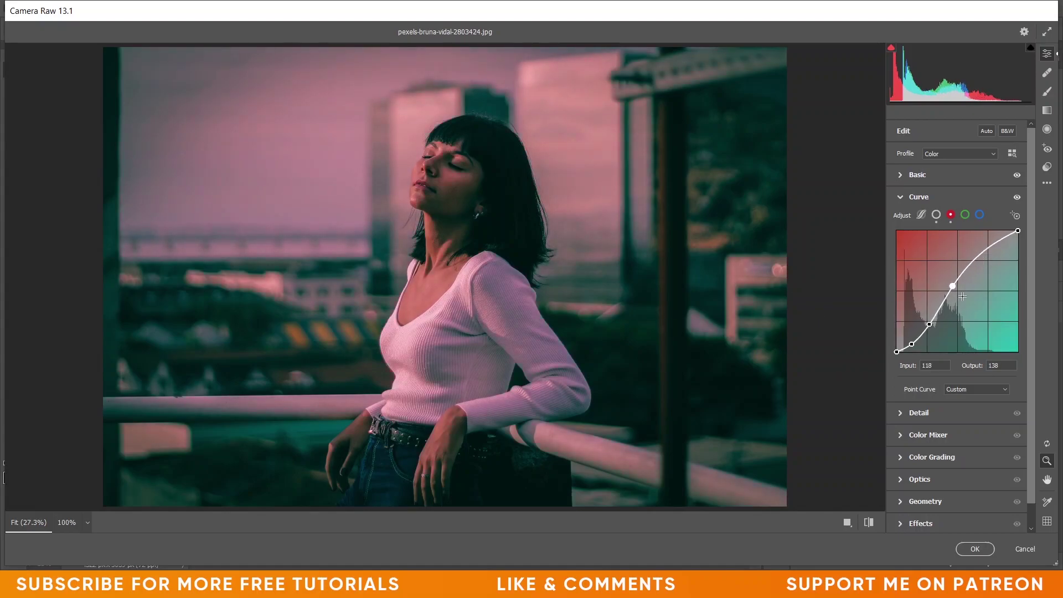
key(Down)
key(Down)
key(Down)
key(Down)
key(Down)
key(Down)
key(Down)
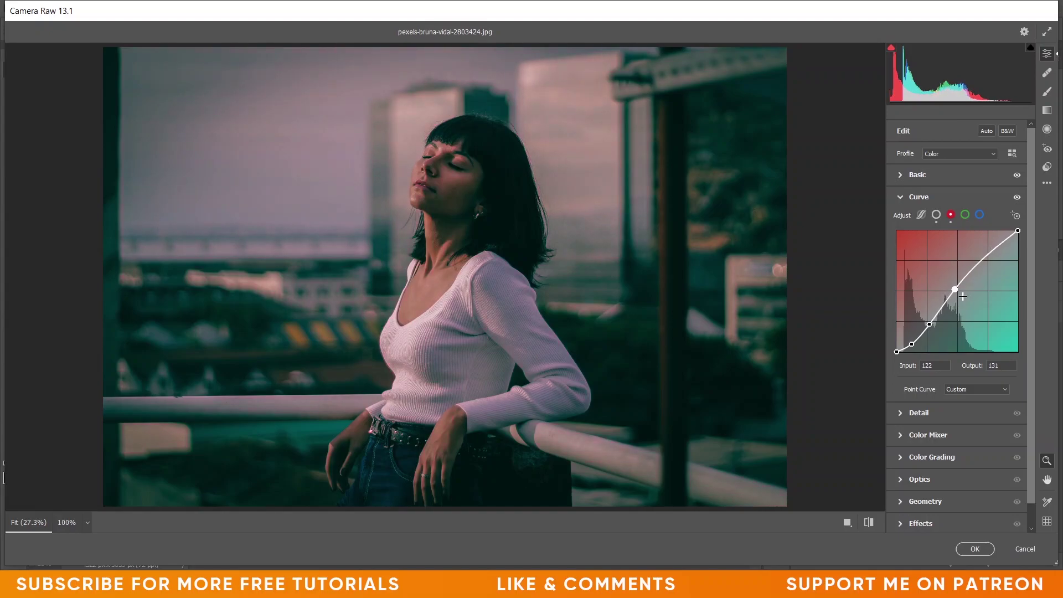
key(Down)
Add a deep-shadow point at input 31, output 16 on the green channel curve
click(965, 215)
click(912, 339)
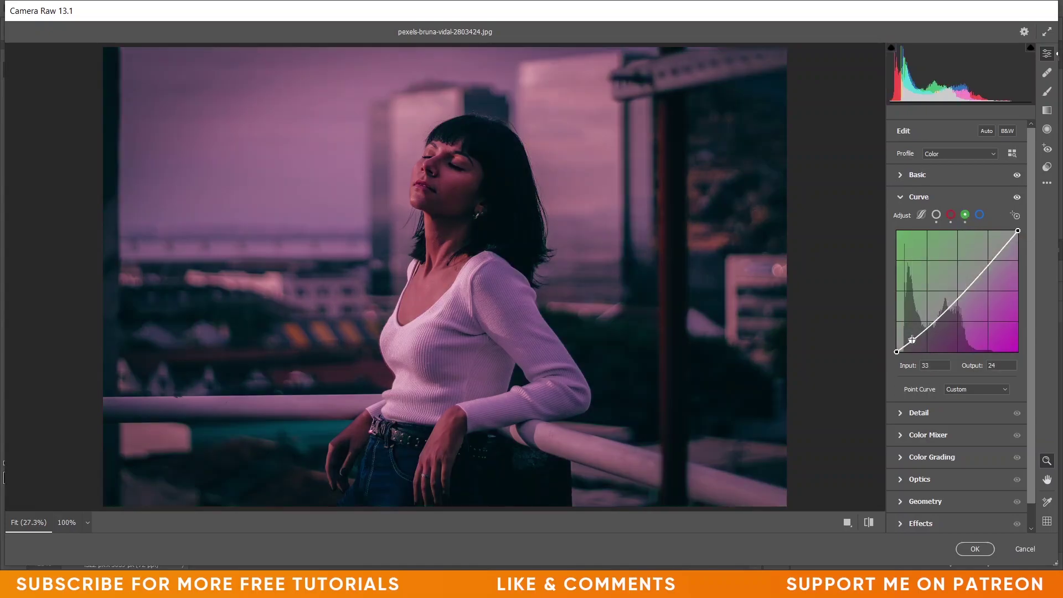
key(Down)
key(Down)
key(Left)
key(Left)
key(Down)
key(Down)
key(Down)
key(Down)
key(Down)
key(Down)
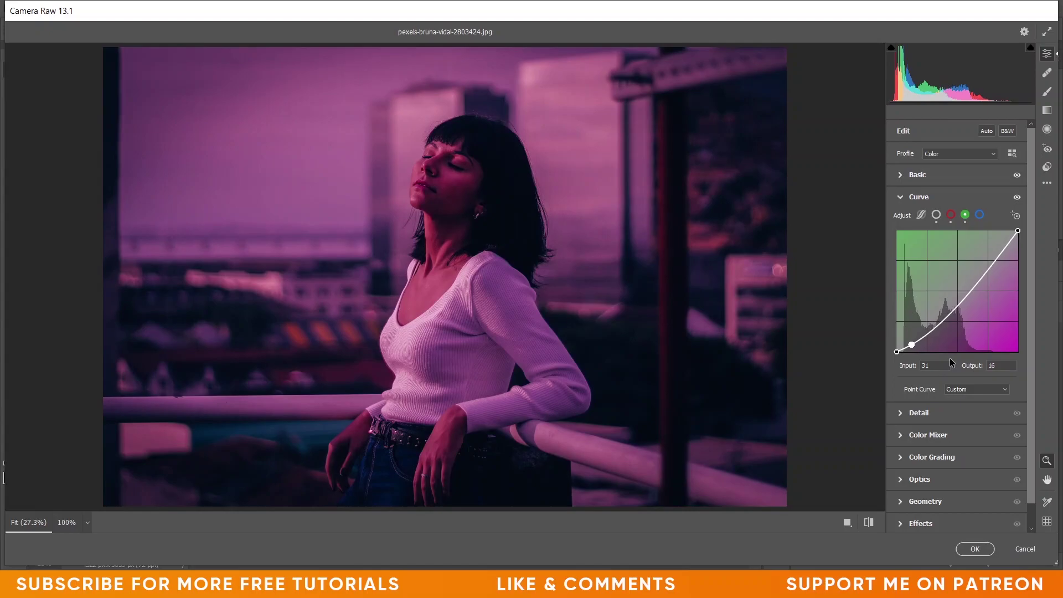
Add green curve points at input 62, output 54 and at input 136, output 154
mouse_move(925, 331)
mouse_down()
mouse_move(940, 321)
mouse_move(925, 327)
mouse_up()
key(Up)
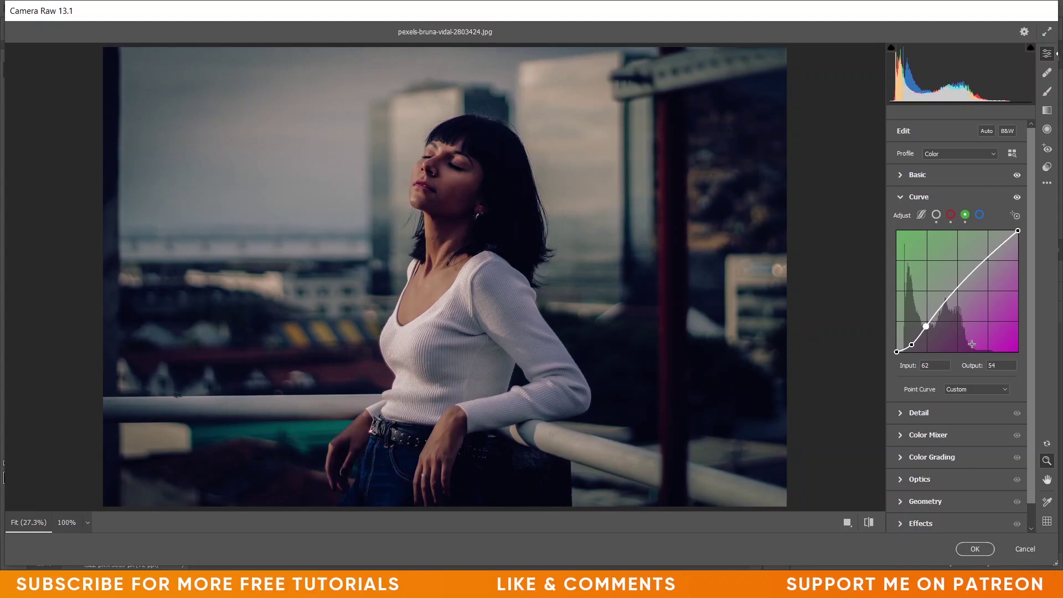
drag(958, 289, 959, 291)
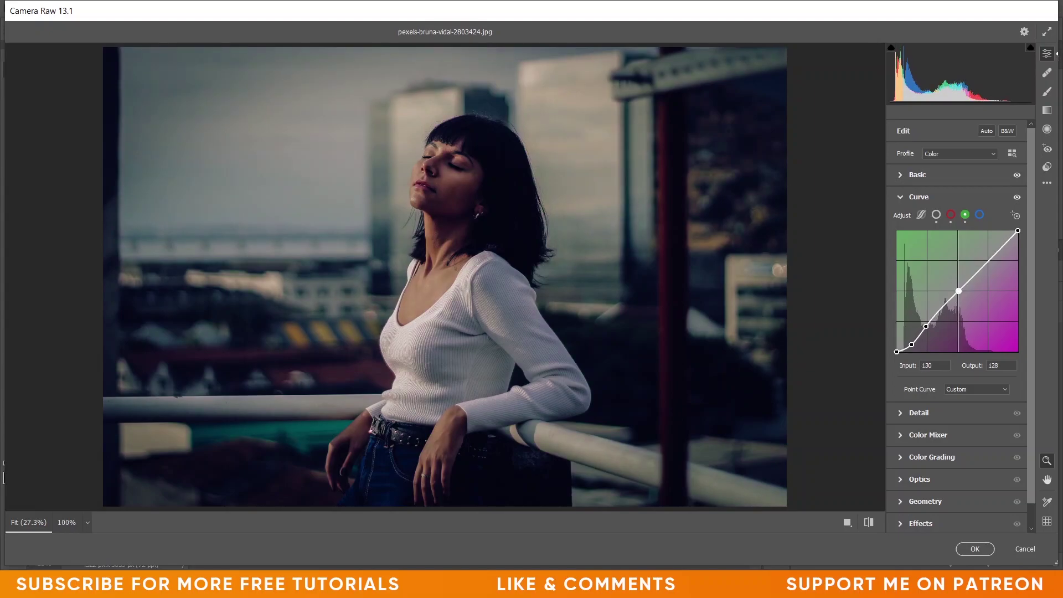
key(Right)
key(Right)
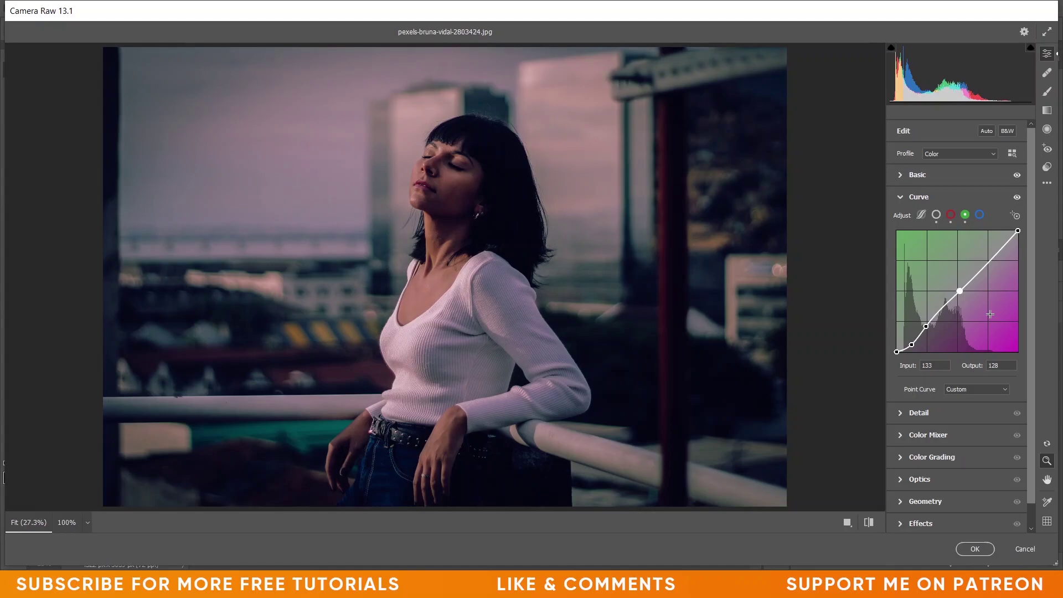
key(Up)
key(Up)
key(Up)
key(Up)
key(Up)
key(Up)
key(Up)
key(Up)
key(Up)
key(Up)
key(Up)
key(Up)
key(Up)
key(Up)
key(Up)
key(Up)
key(Up)
key(Up)
key(Up)
key(Up)
key(Up)
key(Up)
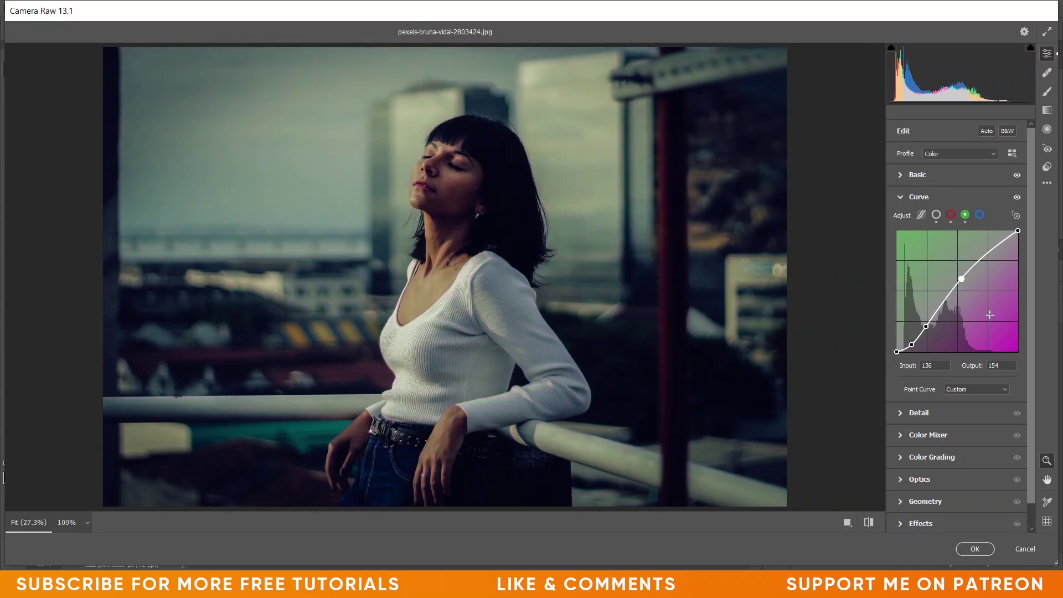
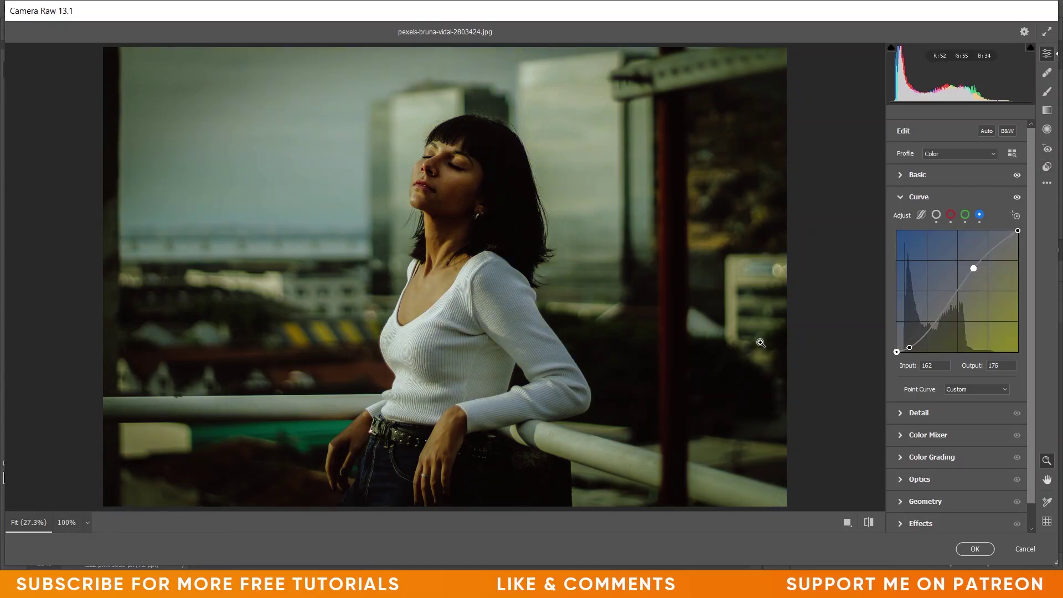
Set the photo's sharpening to 50 and color noise reduction to 25
scroll(875, 351, down, 1)
click(917, 412)
click(930, 245)
drag(936, 244, 938, 244)
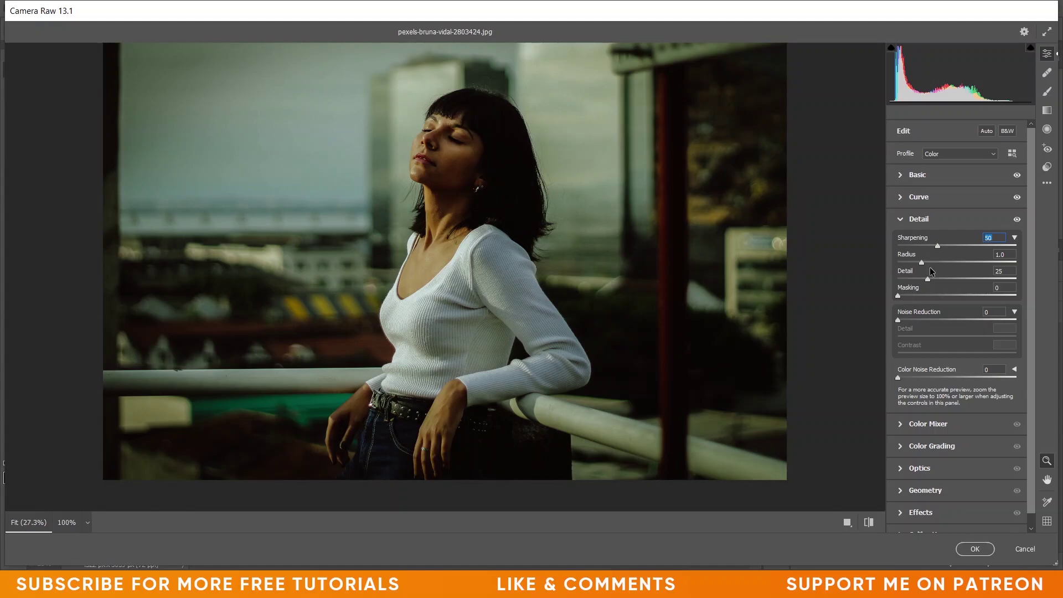
click(923, 377)
drag(924, 376, 928, 376)
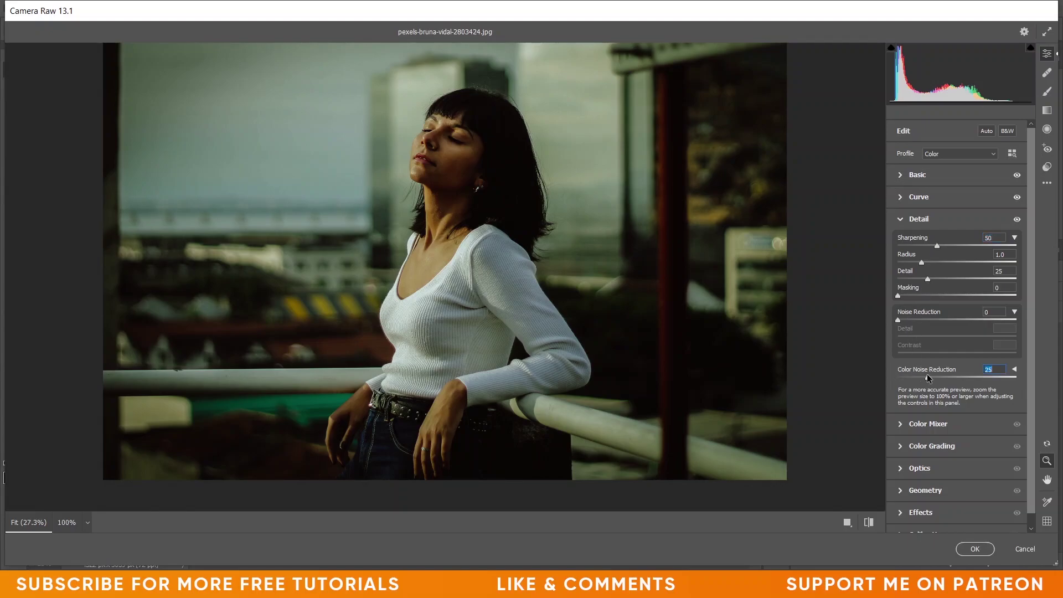
Shift the Blues hue toward teal in the Color Mixer's HSL adjustments
click(914, 426)
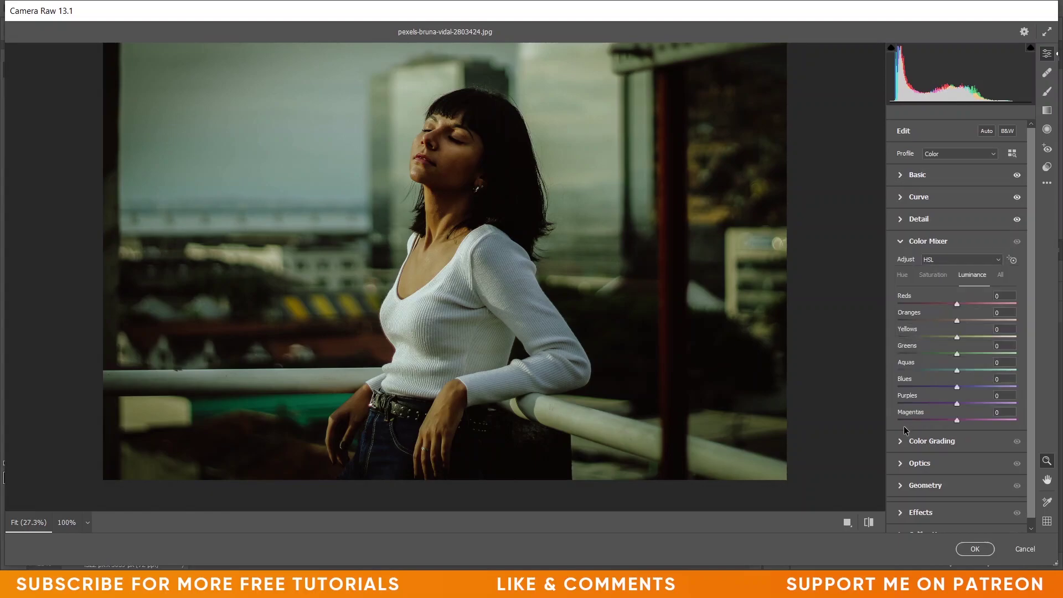
click(901, 277)
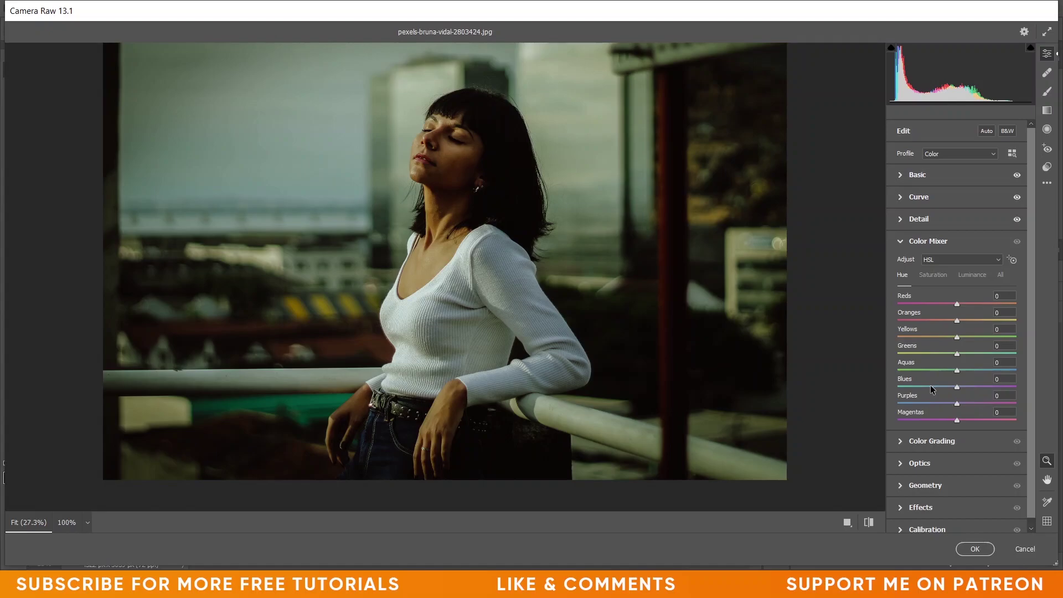
drag(942, 389, 915, 405)
key(Up)
key(Up)
key(Up)
key(Up)
key(Up)
key(Up)
key(Up)
Set HSL saturation to Reds -6, Oranges -32, Greens -62, Aquas -44, Blues -30, Purples -16 and Magentas -16
click(939, 276)
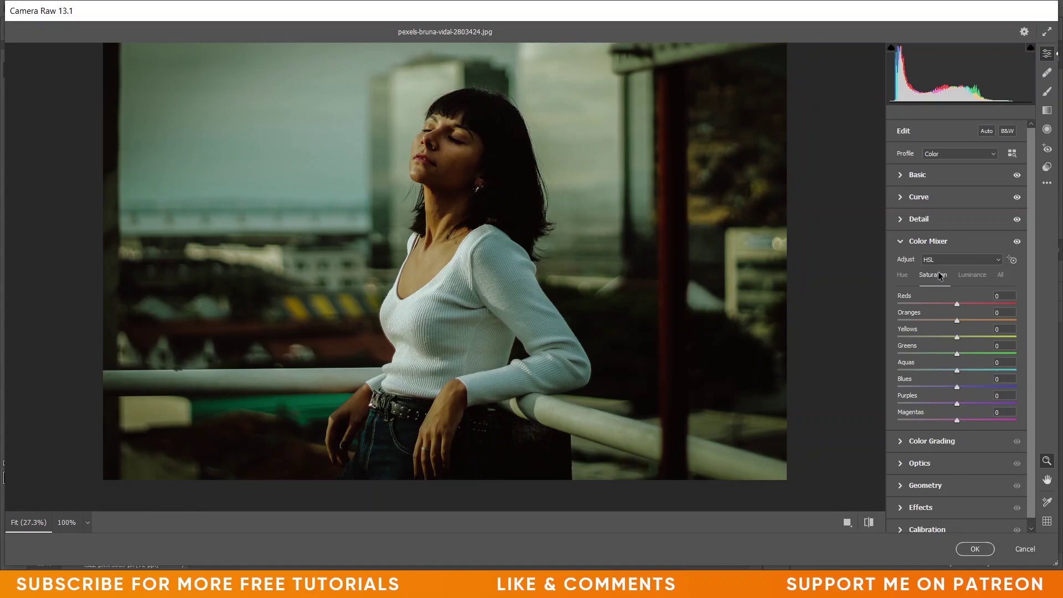
drag(956, 304, 916, 354)
click(943, 319)
drag(956, 370, 938, 370)
mouse_move(955, 387)
mouse_down()
mouse_move(936, 392)
mouse_move(947, 404)
mouse_up()
drag(951, 417, 947, 419)
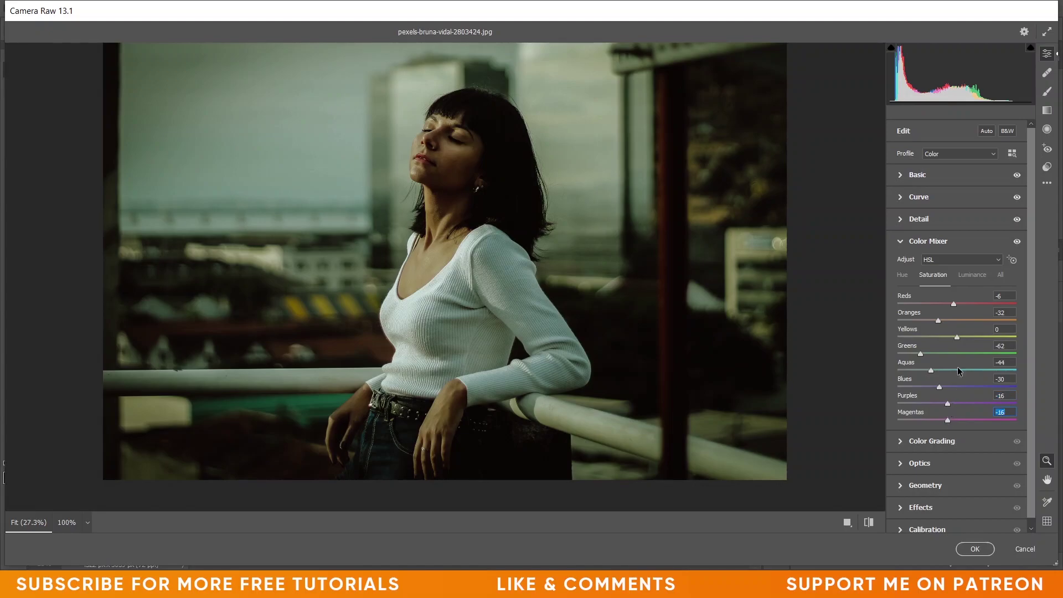
Raise the Reds luminance to +14 and lower the Aquas luminance slightly in the Color Mixer
click(976, 275)
drag(963, 302, 964, 302)
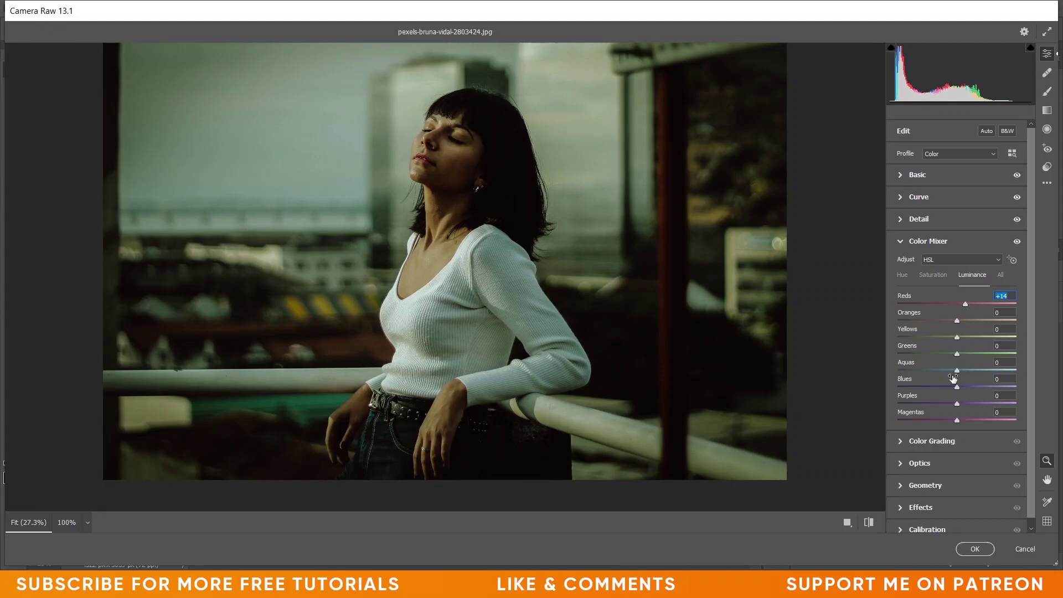
drag(959, 372, 949, 370)
Color grade the shadows with hue 27 and saturation 10, and set blending to 100
click(942, 444)
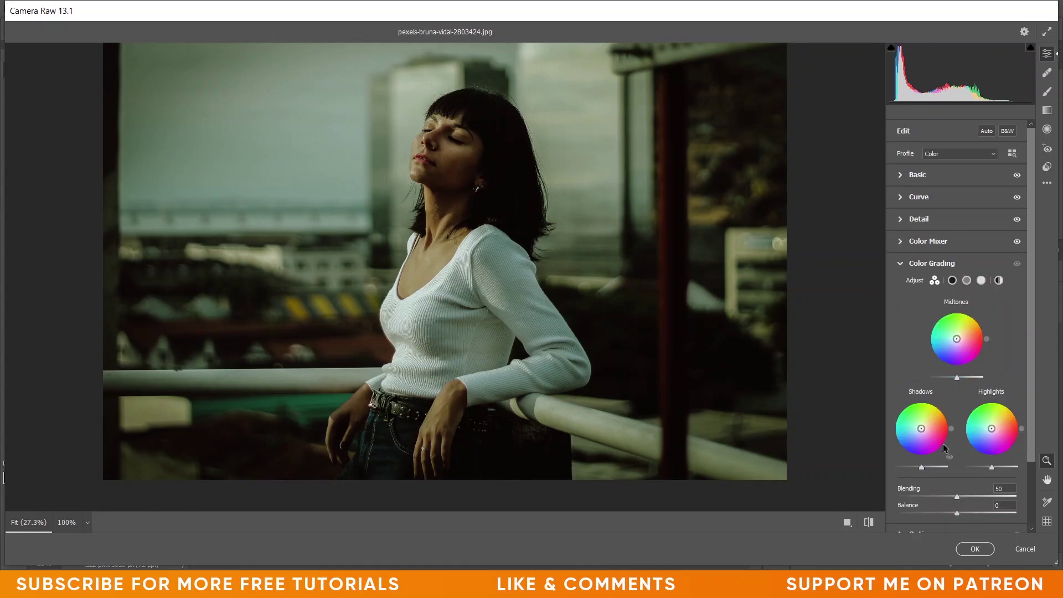
click(952, 282)
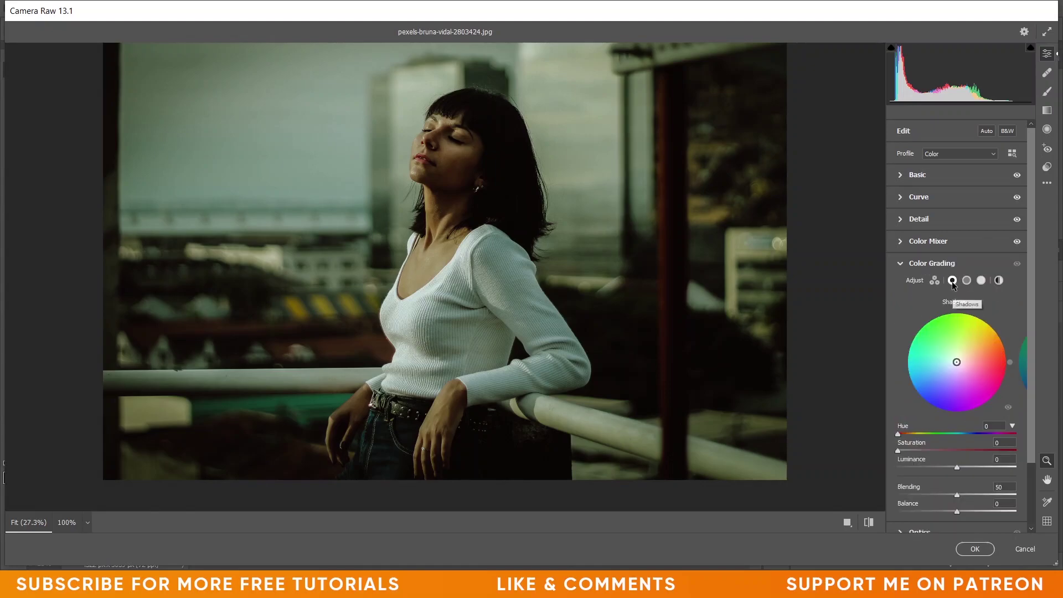
click(905, 433)
key(Up)
key(Up)
click(912, 451)
key(Down)
key(Down)
key(Down)
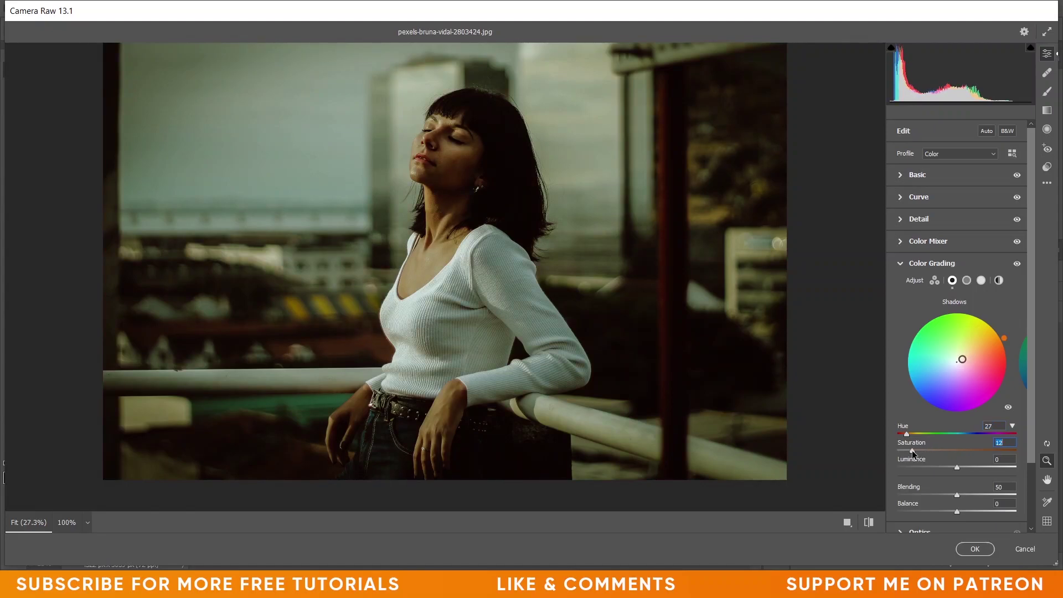
drag(970, 494, 1018, 494)
Add film grain to the photo with amount 26 and size 44
scroll(966, 440, down, 3)
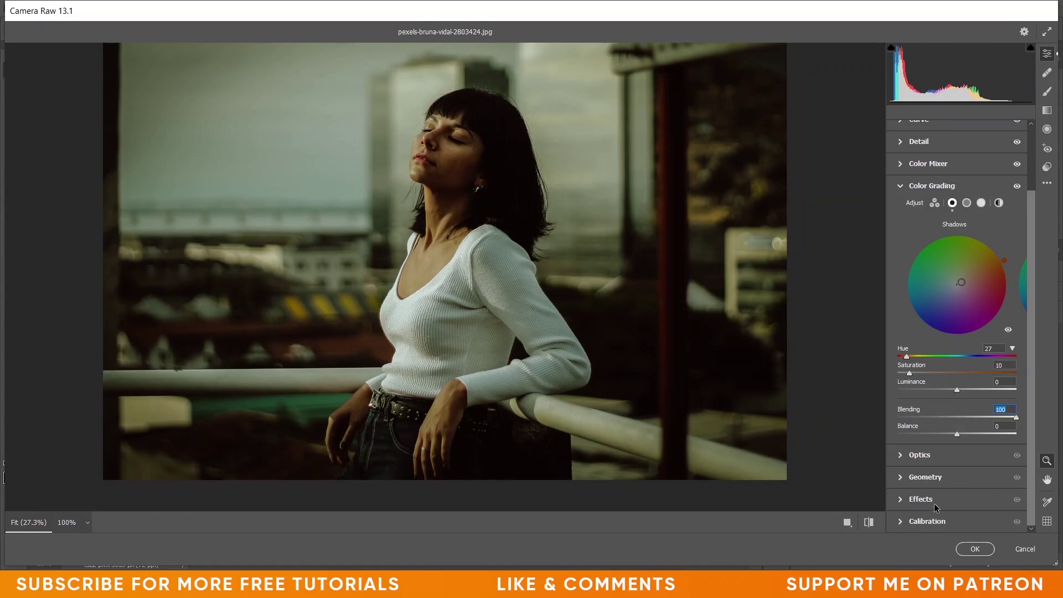
click(934, 504)
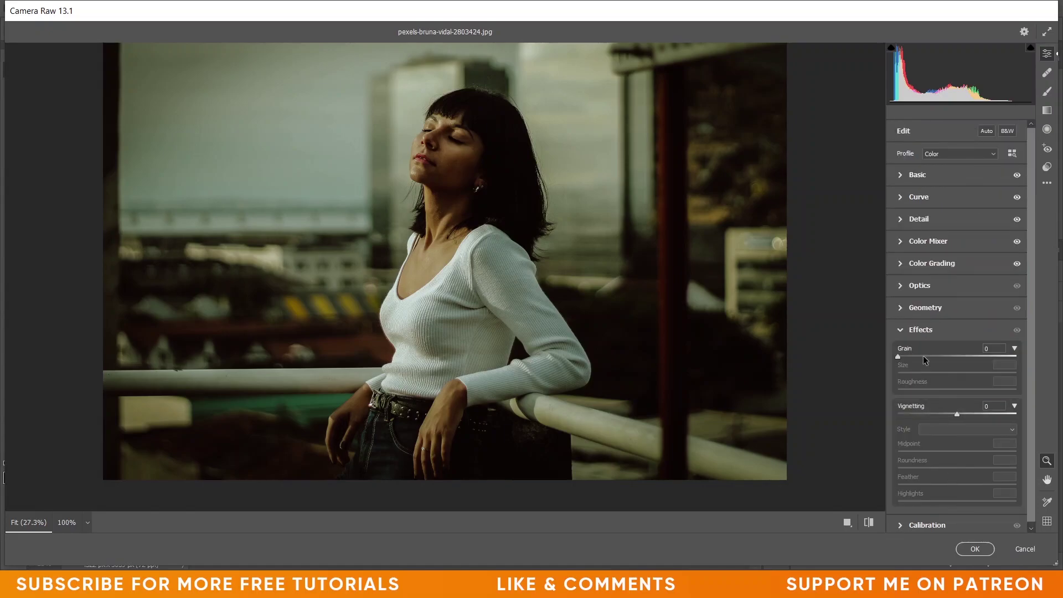
drag(916, 358, 924, 359)
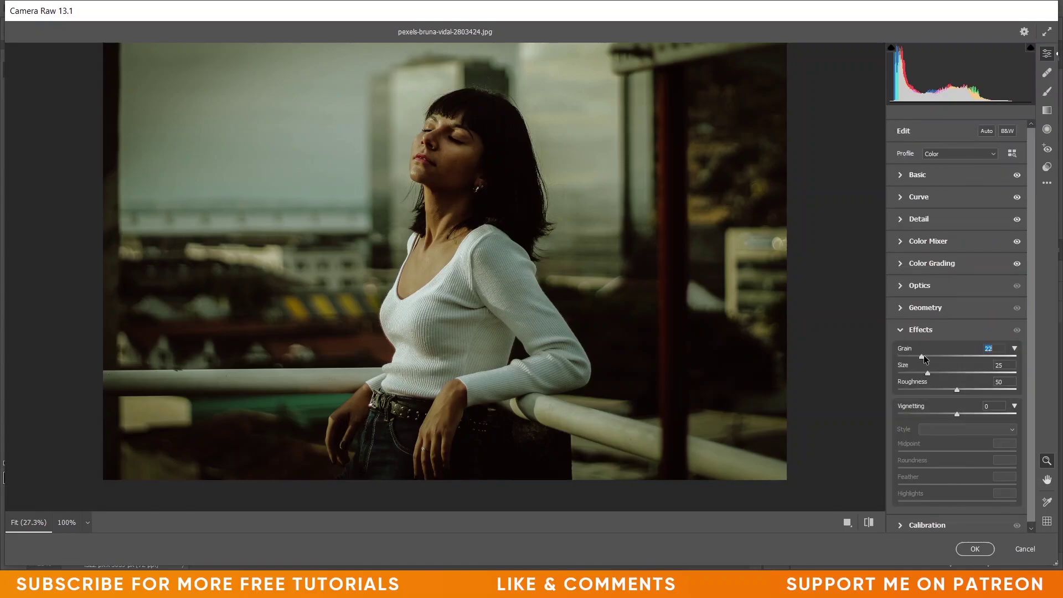
key(Down)
key(Down)
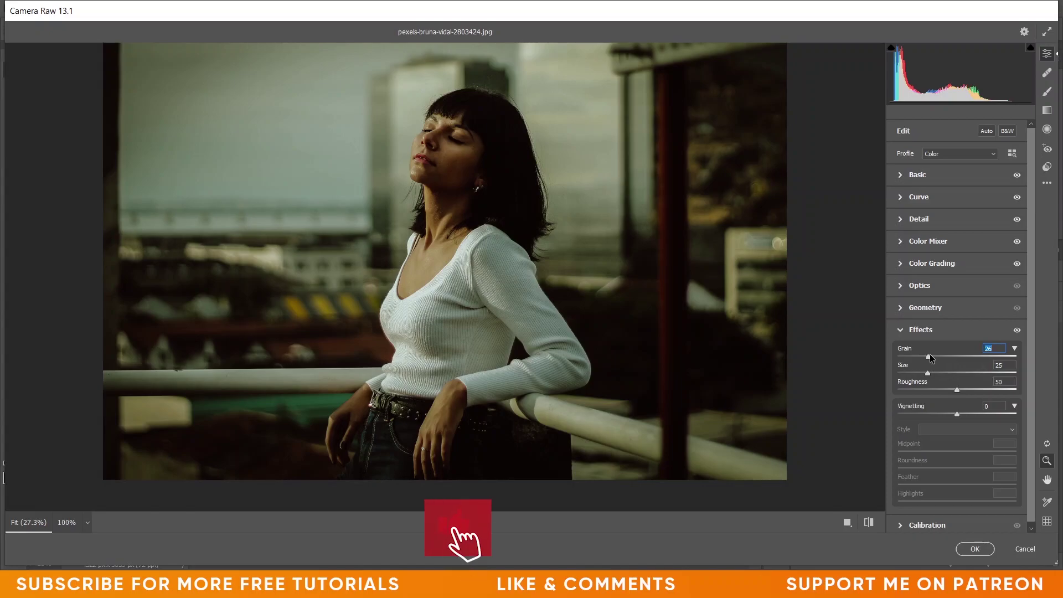
drag(928, 372, 951, 376)
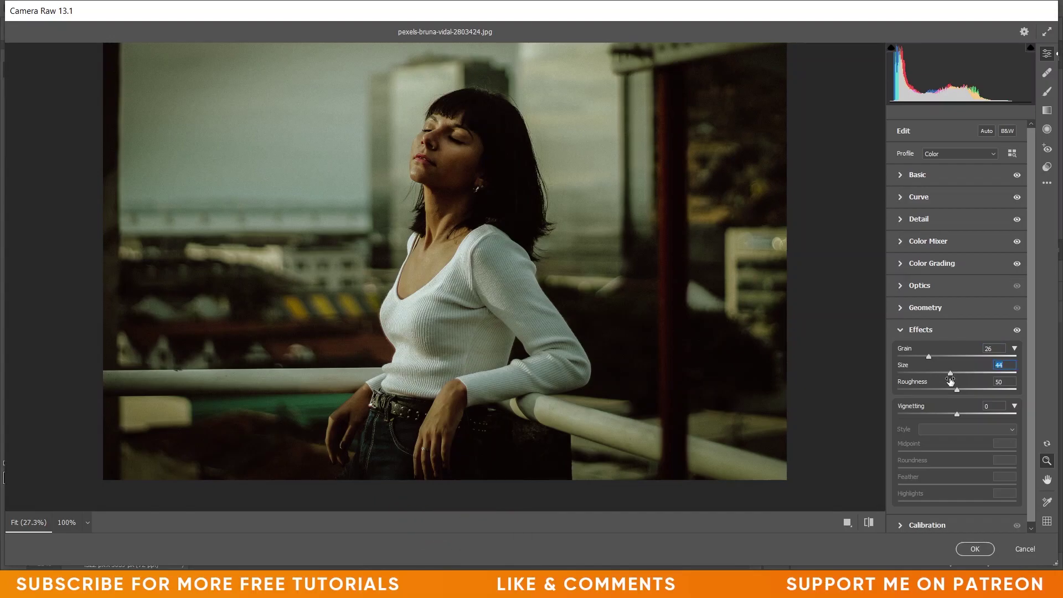
Add a Highlight Priority vignette of -17 with midpoint 20, roundness +38 and feather 100
drag(956, 414, 949, 410)
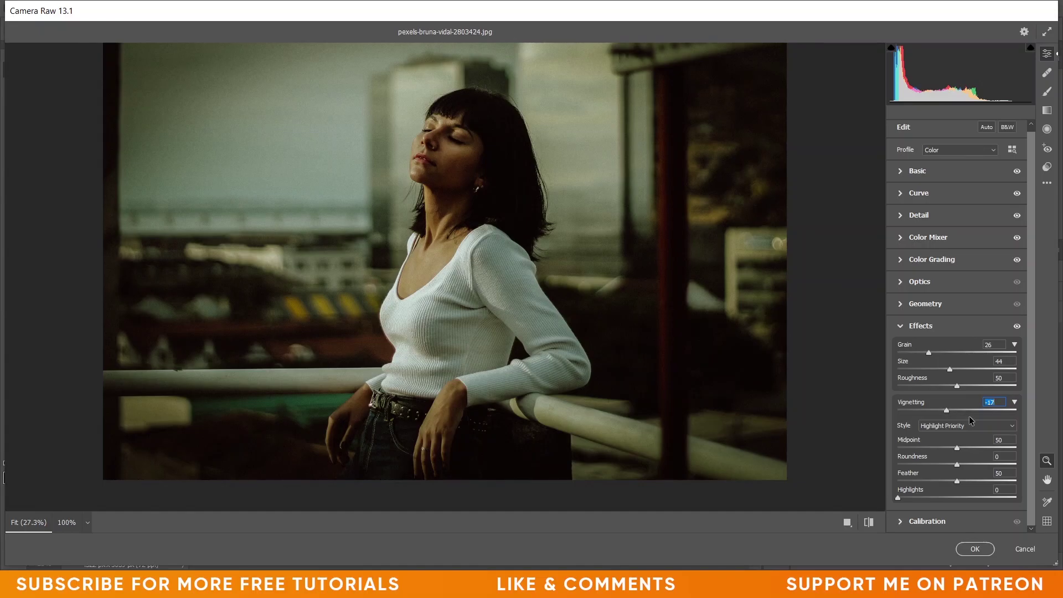
drag(956, 447, 970, 466)
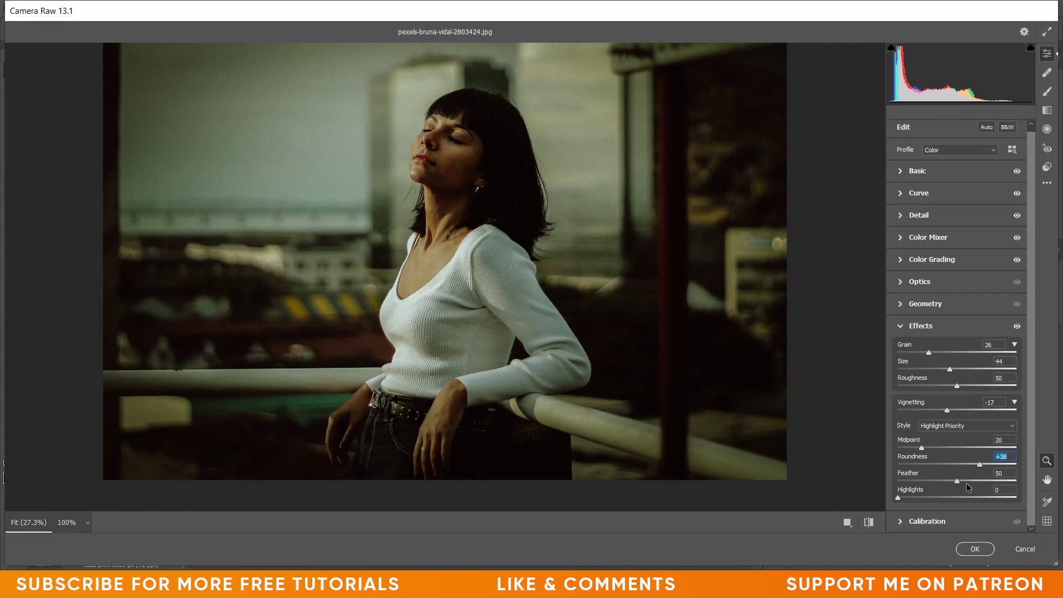
text(100)
key(Return)
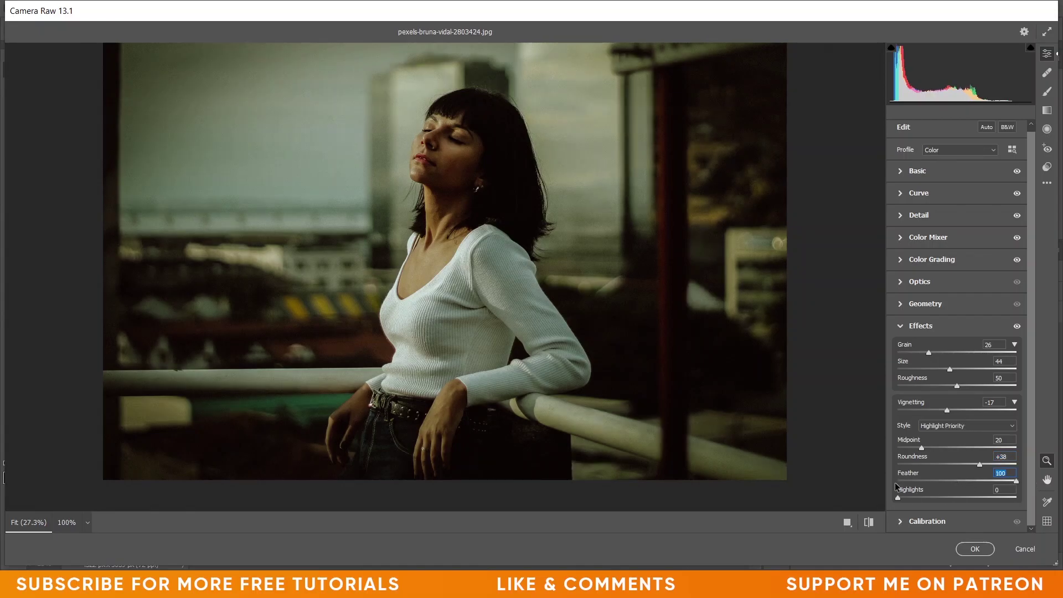
Calibrate the primaries: Red hue +15 and saturation -13, Green saturation +54, Blue hue -42 and saturation -35
click(904, 522)
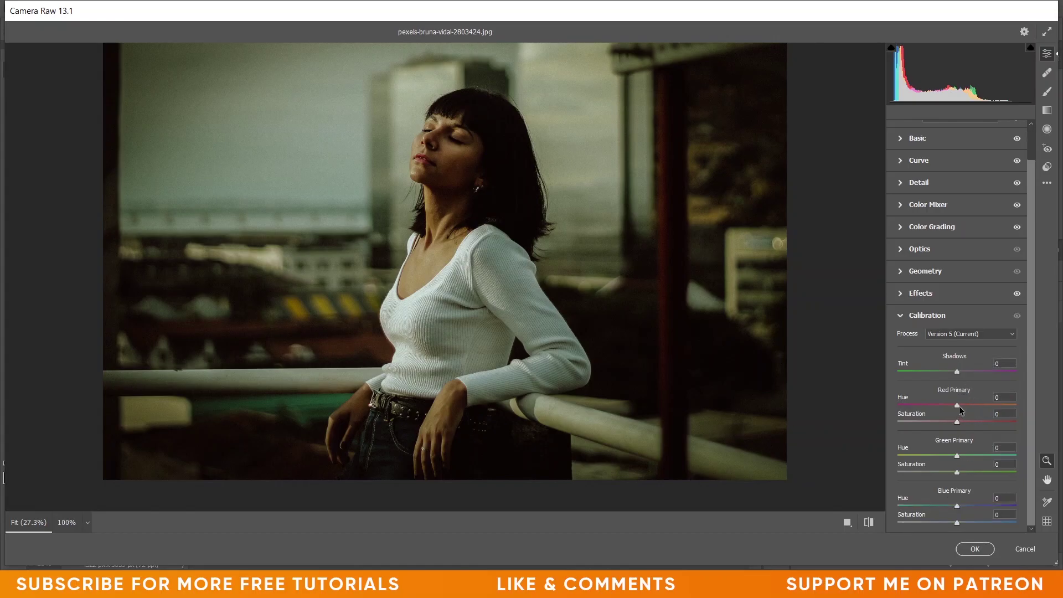
drag(958, 405, 965, 406)
click(951, 421)
drag(951, 421, 949, 422)
drag(961, 472, 983, 474)
mouse_move(940, 505)
mouse_down()
mouse_move(931, 519)
mouse_move(947, 520)
mouse_move(936, 522)
mouse_up()
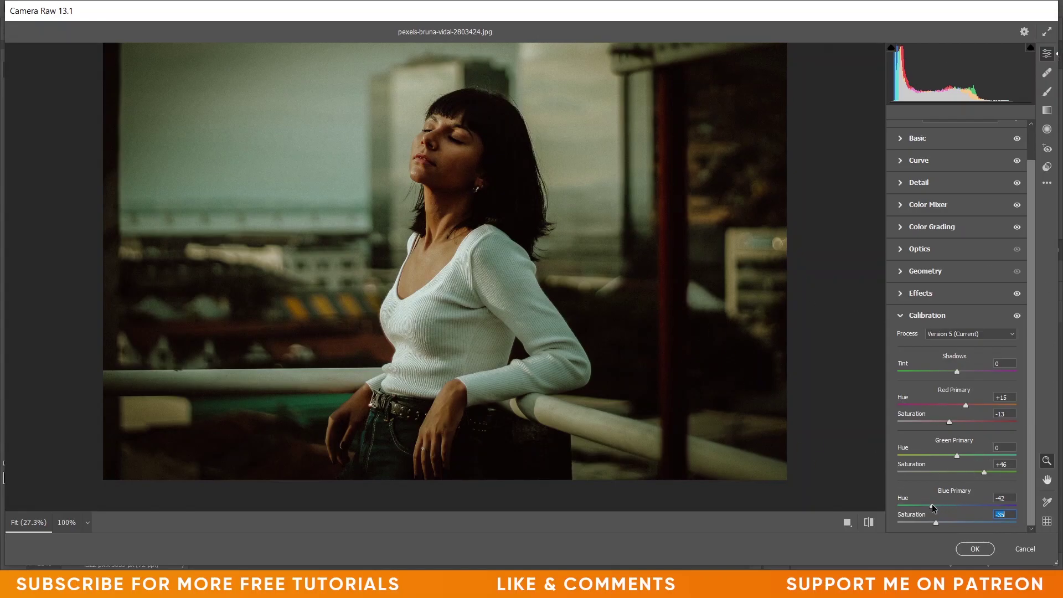
drag(984, 472, 995, 472)
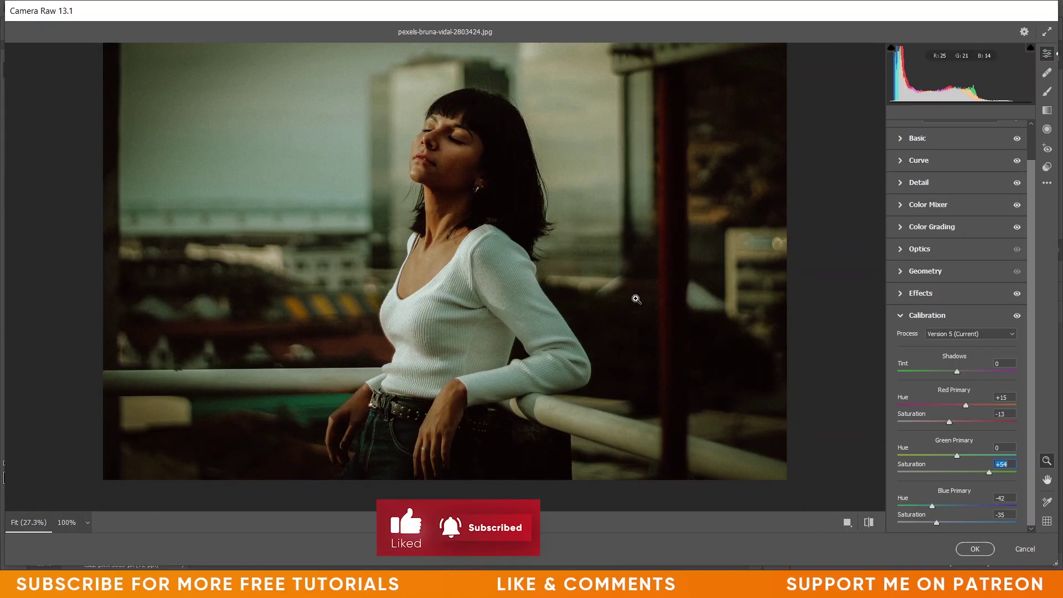
Compare the original and graded portrait side by side, examining the woman's face and upper body up close
key(q)
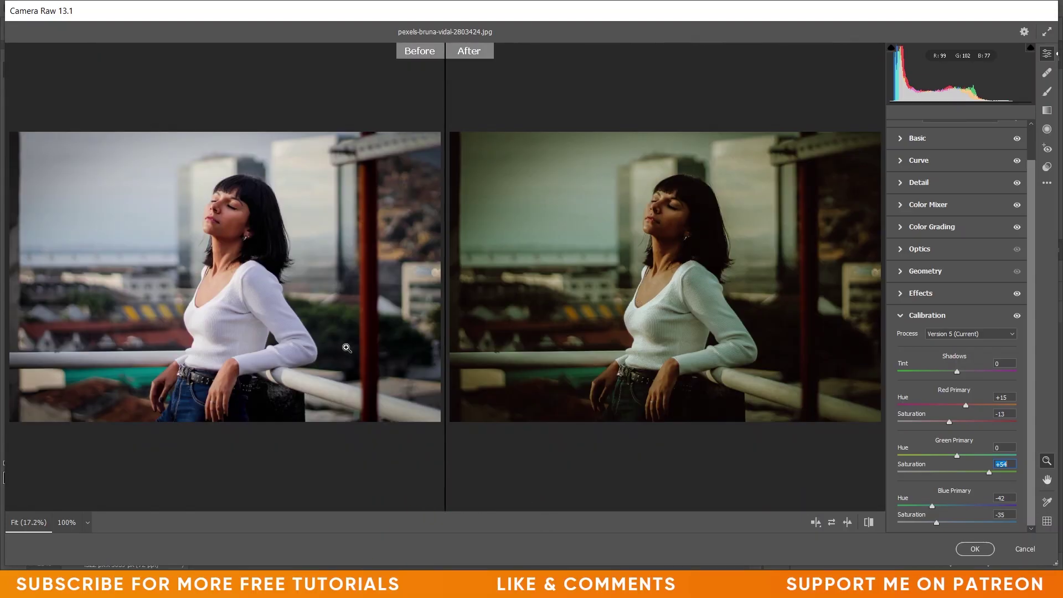
scroll(726, 257, up, 3)
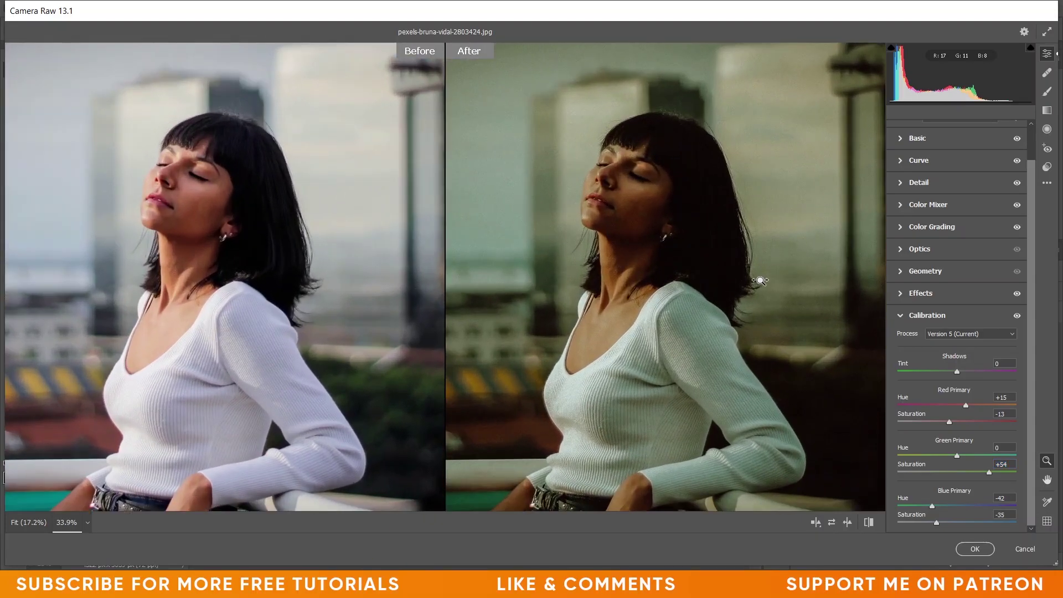
scroll(642, 255, down, 2)
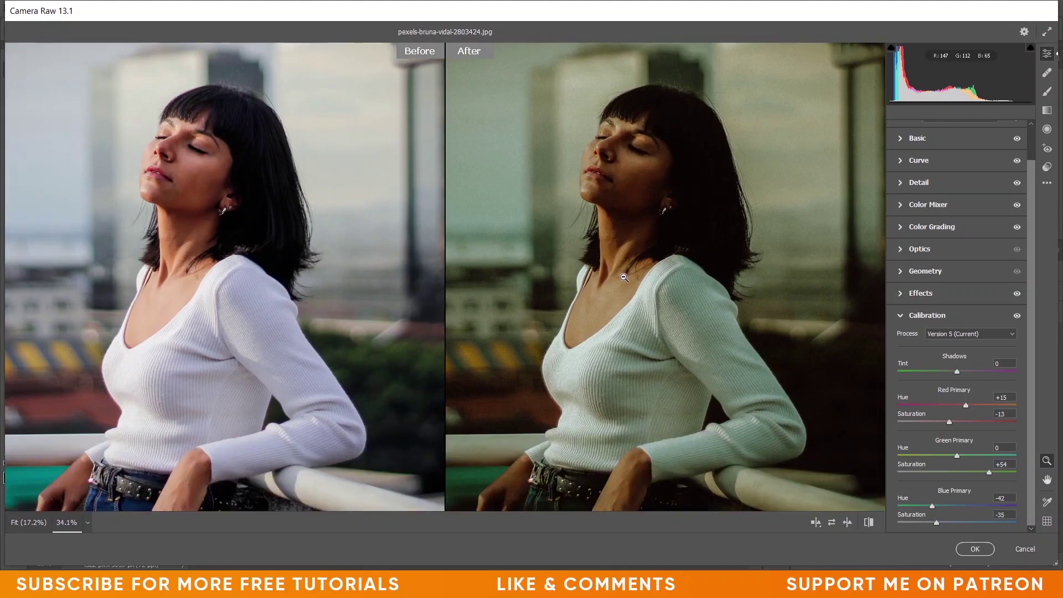
key(h)
drag(541, 244, 678, 265)
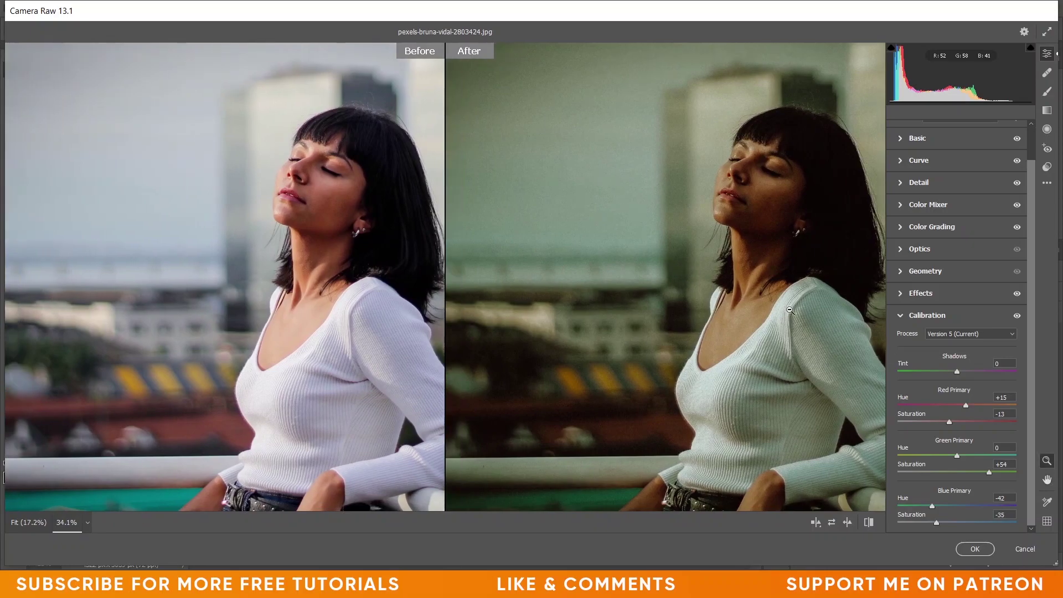